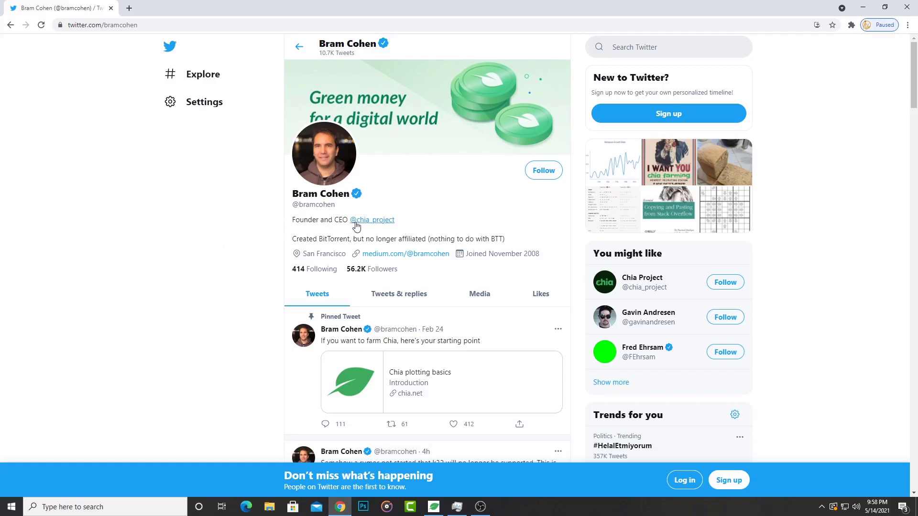
{"action": "scroll", "coordinate": [434, 227], "scroll_direction": "down", "scroll_amount": 4}
{"action": "scroll", "coordinate": [433, 227], "scroll_direction": "down", "scroll_amount": 4}
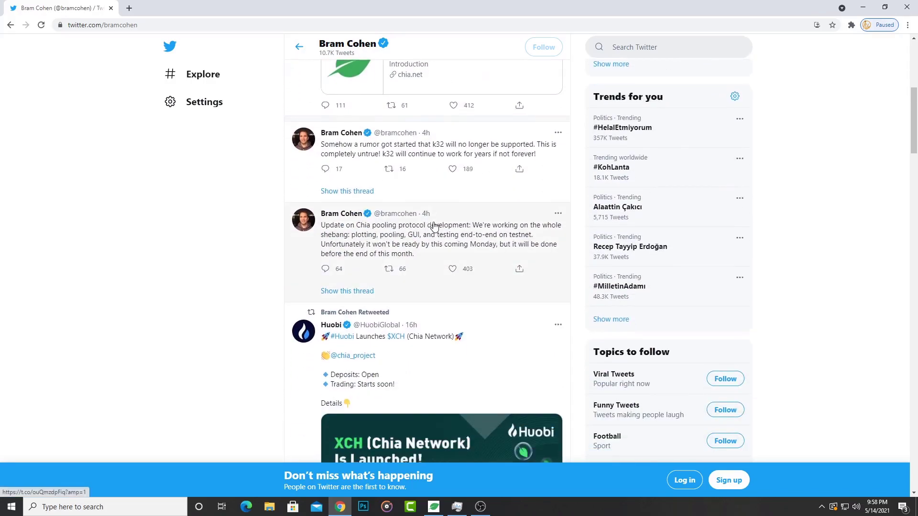
{"action": "scroll", "coordinate": [434, 227], "scroll_direction": "down", "scroll_amount": 2}
{"action": "scroll", "coordinate": [432, 227], "scroll_direction": "down", "scroll_amount": 1}
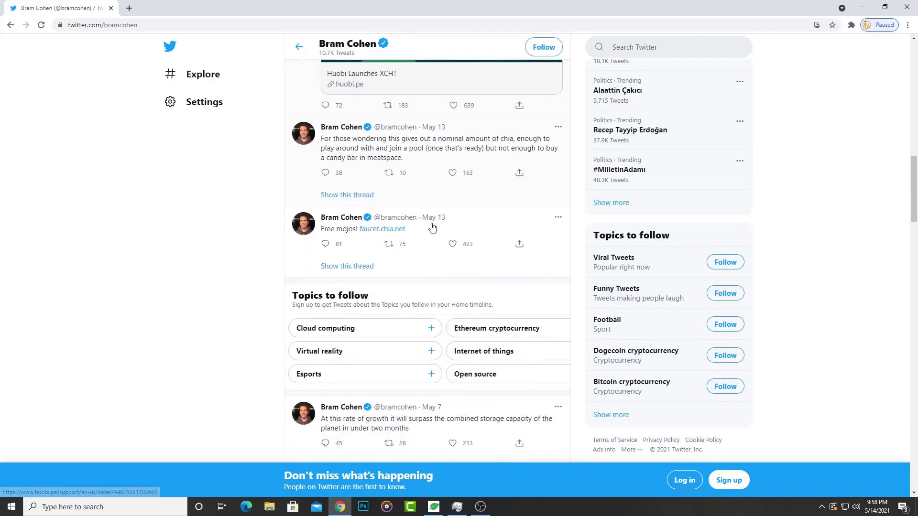
Step: Open the faucet link from the Free mojos tweet and focus the Wallet Address field
{"action": "left_click", "coordinate": [342, 234]}
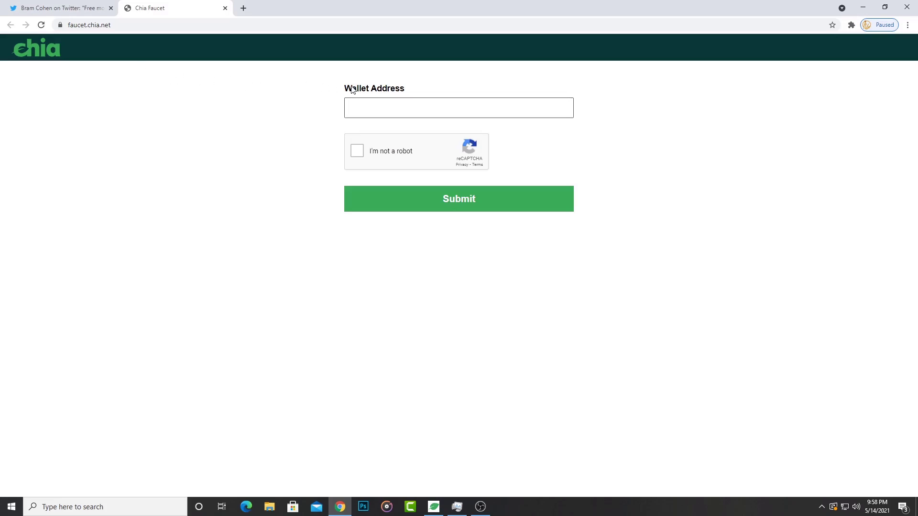
{"action": "left_click_drag", "start_coordinate": [337, 88], "coordinate": [411, 91]}
{"action": "left_click", "coordinate": [410, 91]}
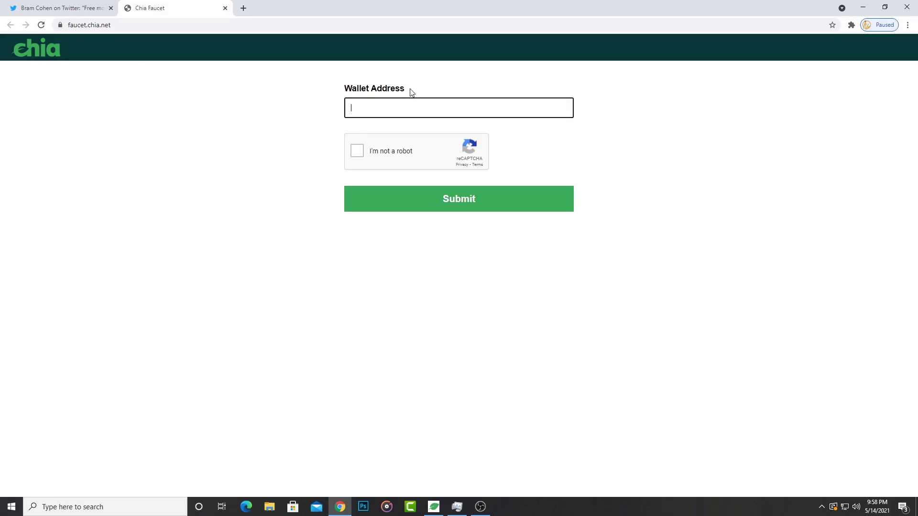
Step: Copy the receive address from the Chia Blockchain Wallets page
{"action": "left_click", "coordinate": [433, 507]}
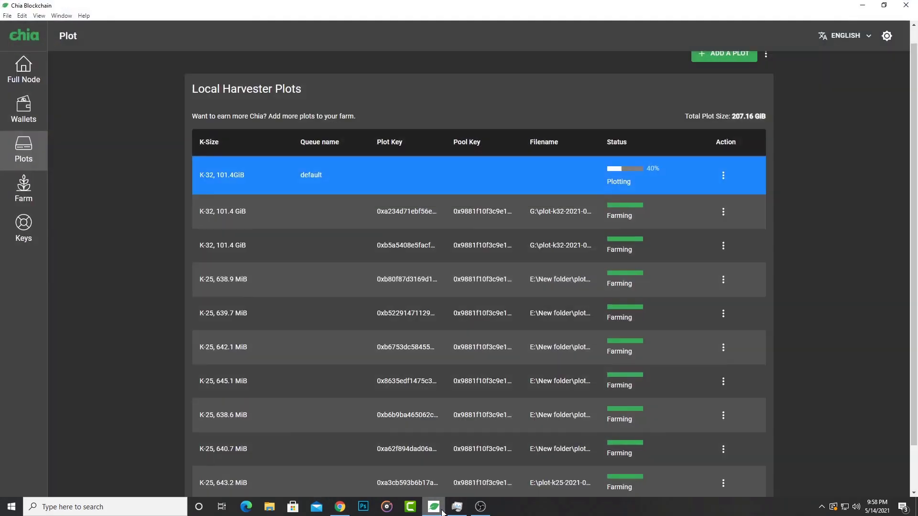
{"action": "left_click", "coordinate": [24, 111]}
{"action": "scroll", "coordinate": [168, 168], "scroll_direction": "down", "scroll_amount": 1}
{"action": "scroll", "coordinate": [168, 167], "scroll_direction": "down", "scroll_amount": 2}
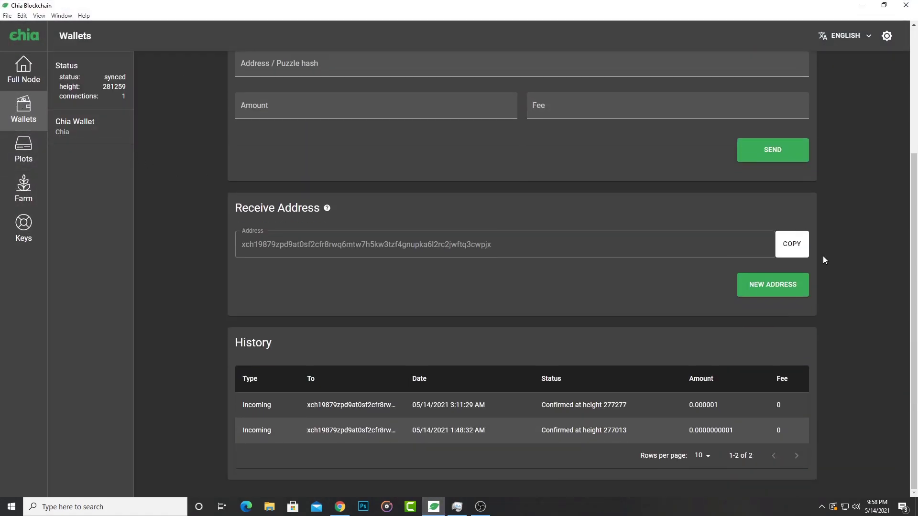
{"action": "left_click", "coordinate": [791, 247]}
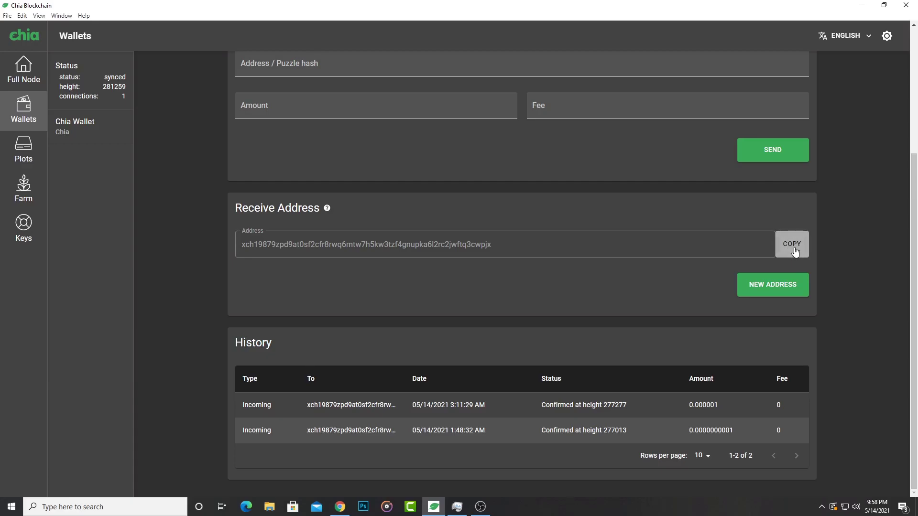
Step: Paste the copied wallet address into the faucet's Wallet Address field
{"action": "left_click", "coordinate": [339, 507]}
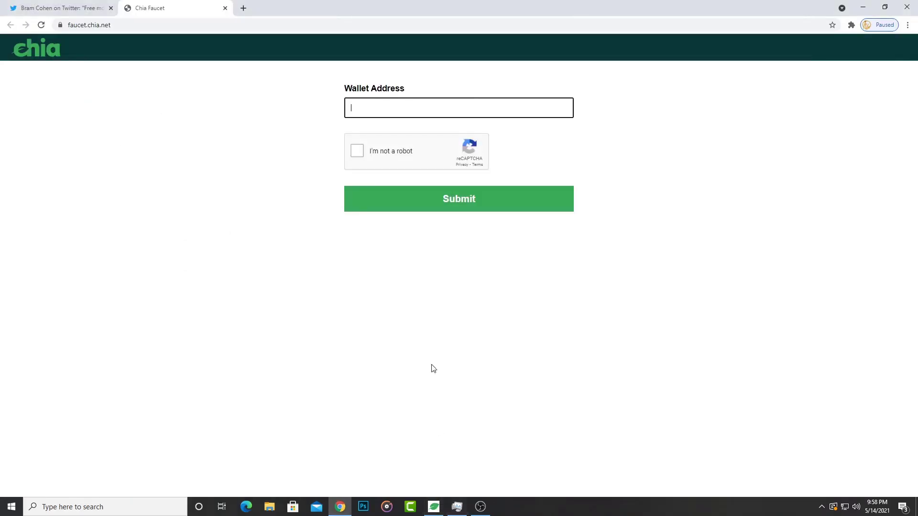
{"action": "left_click", "coordinate": [430, 108]}
{"action": "right_click", "coordinate": [395, 119]}
{"action": "left_click", "coordinate": [434, 177]}
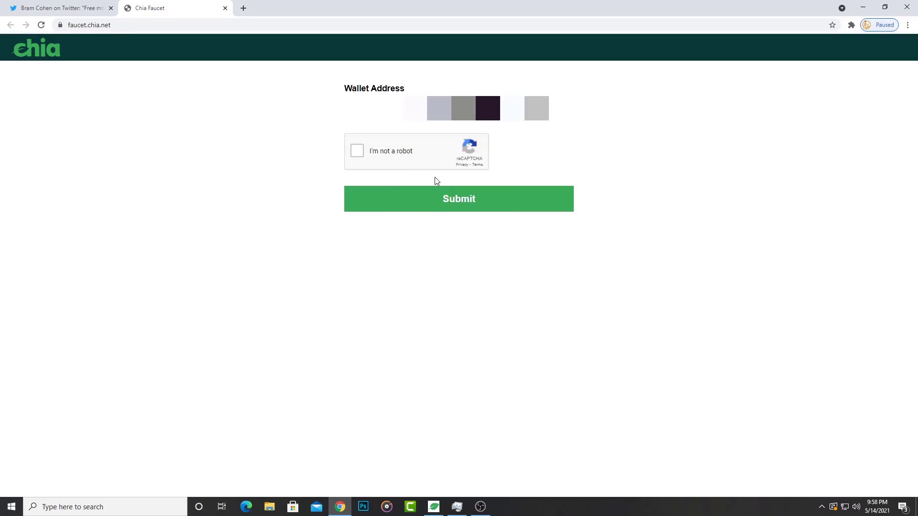
Step: Tick 'I'm not a robot' and select the three bottom-row traffic-light tiles
{"action": "left_click", "coordinate": [357, 151]}
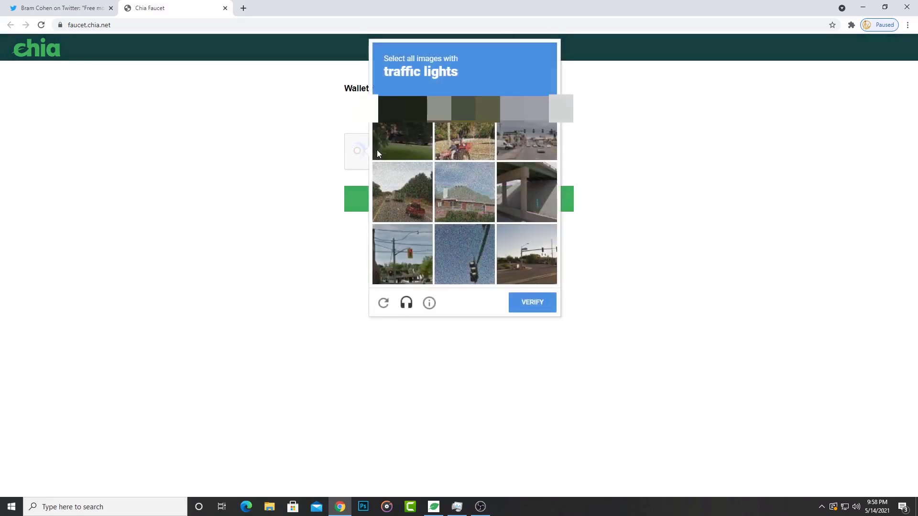
{"action": "left_click", "coordinate": [440, 239]}
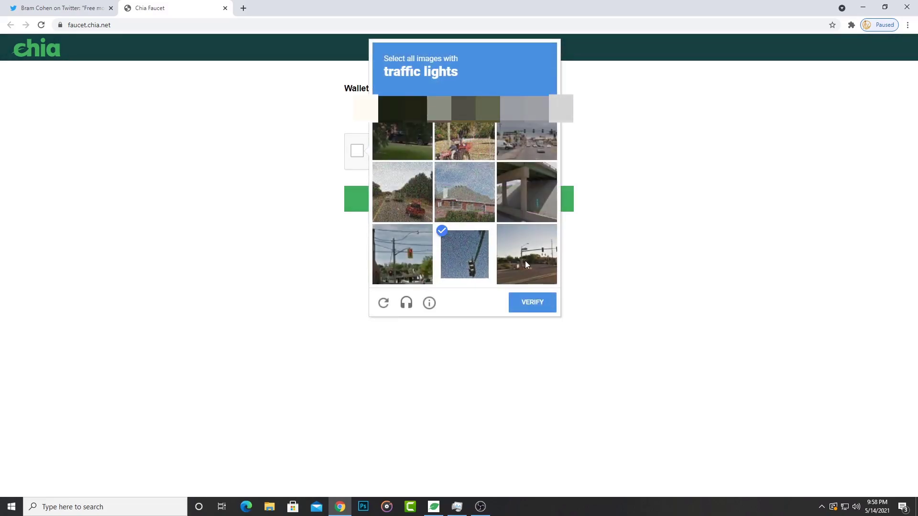
{"action": "left_click", "coordinate": [525, 259]}
{"action": "left_click", "coordinate": [412, 254]}
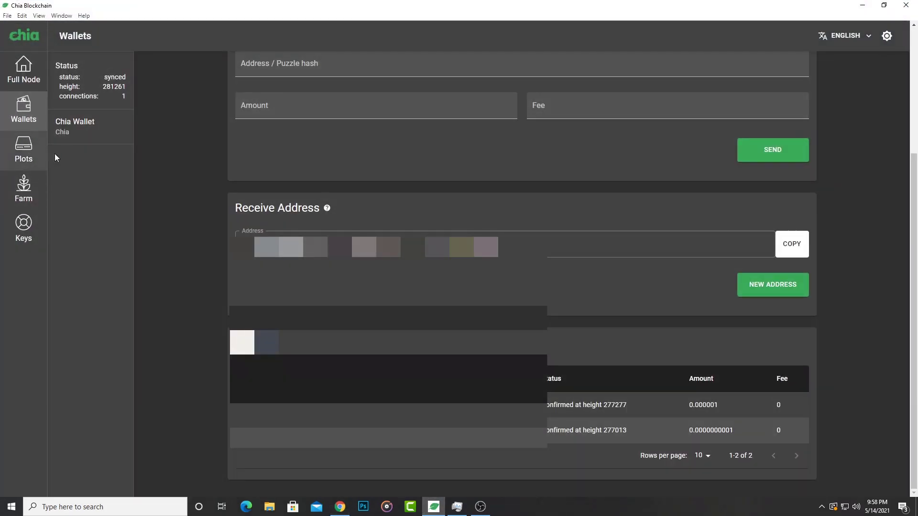
{"action": "scroll", "coordinate": [442, 175], "scroll_direction": "up", "scroll_amount": 3}
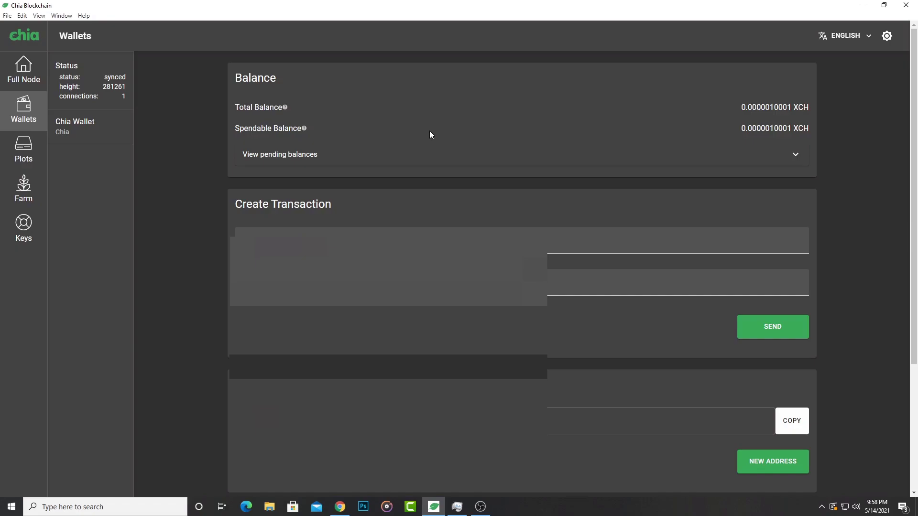
Step: Highlight the 0.0000010001 XCH total balance in the wallet
{"action": "left_click_drag", "start_coordinate": [736, 106], "coordinate": [790, 108]}
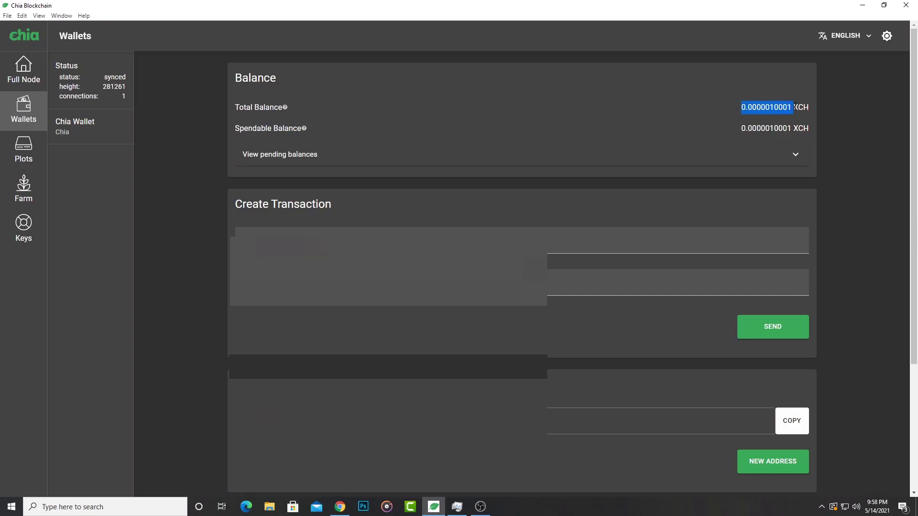